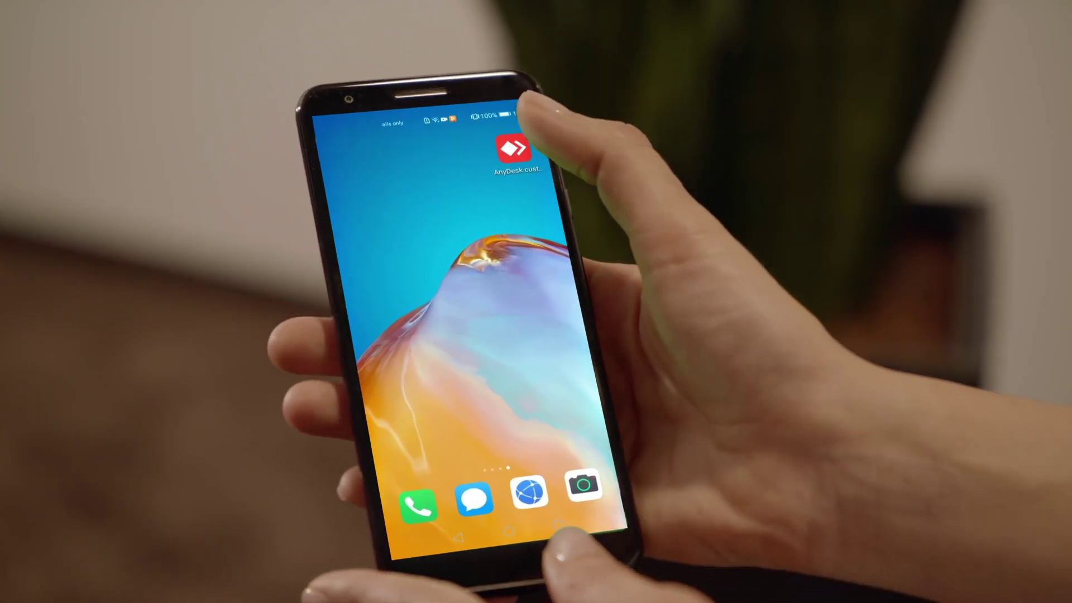
Launch AnyDesk on the phone and open its Address Book with the Demo entries.
click(513, 148)
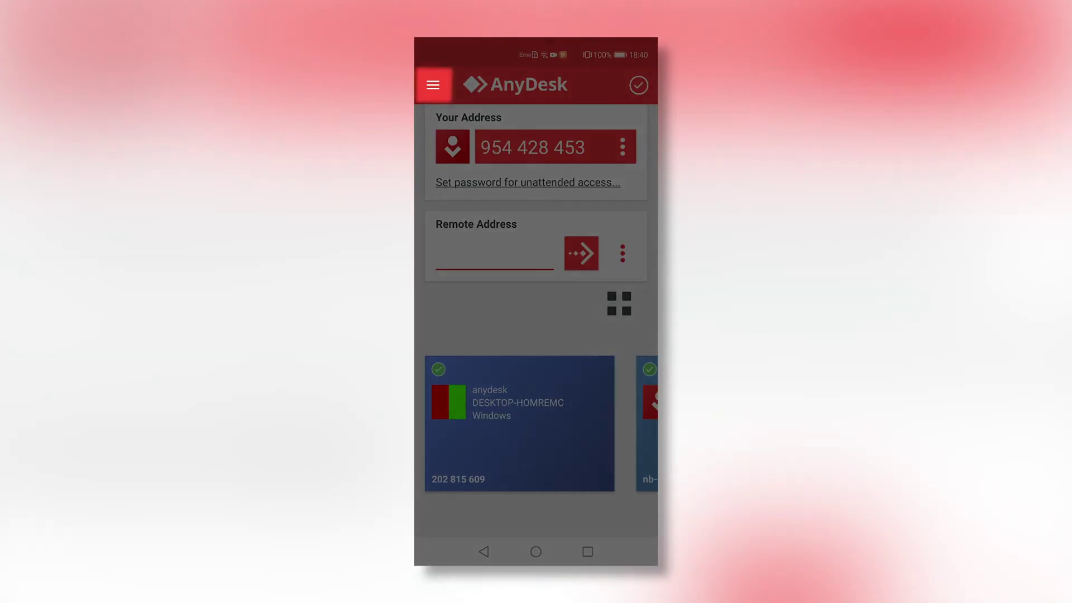
click(433, 84)
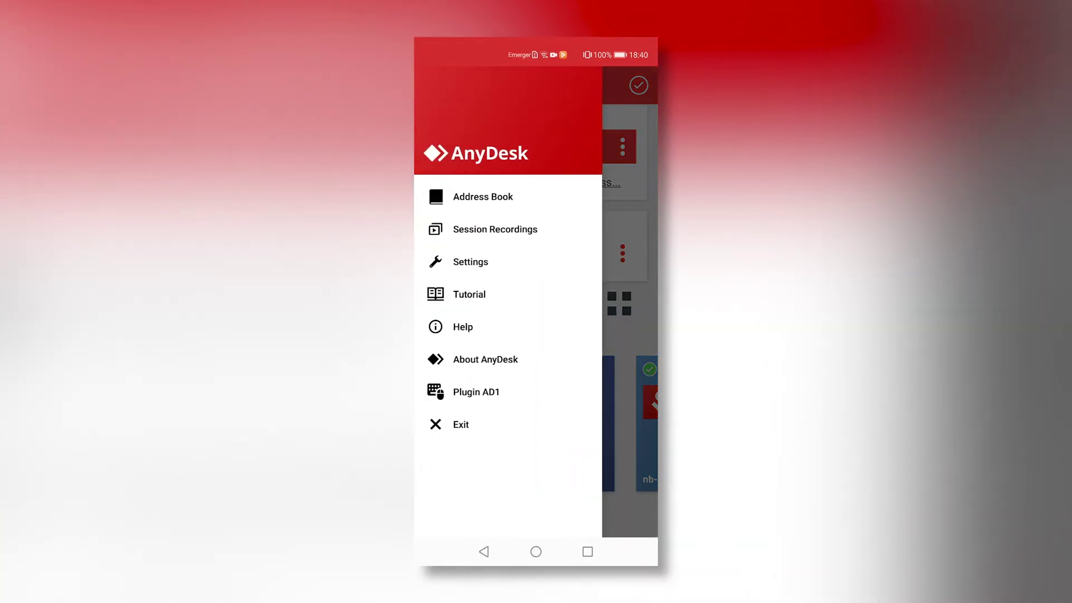
click(484, 197)
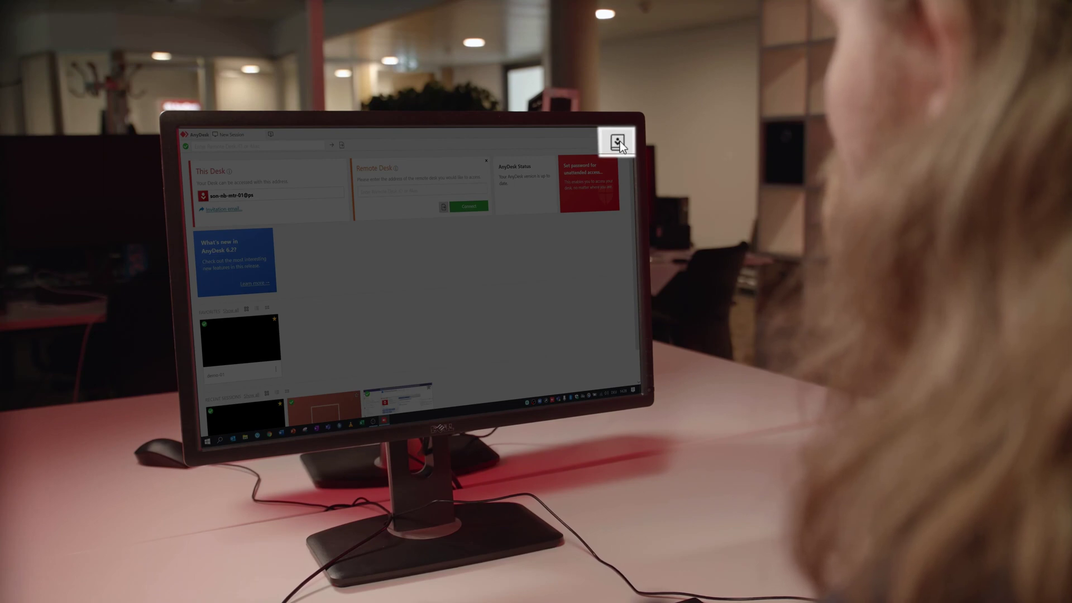
Create a new empty address book named AddressBook from the address-book dropdown.
click(618, 142)
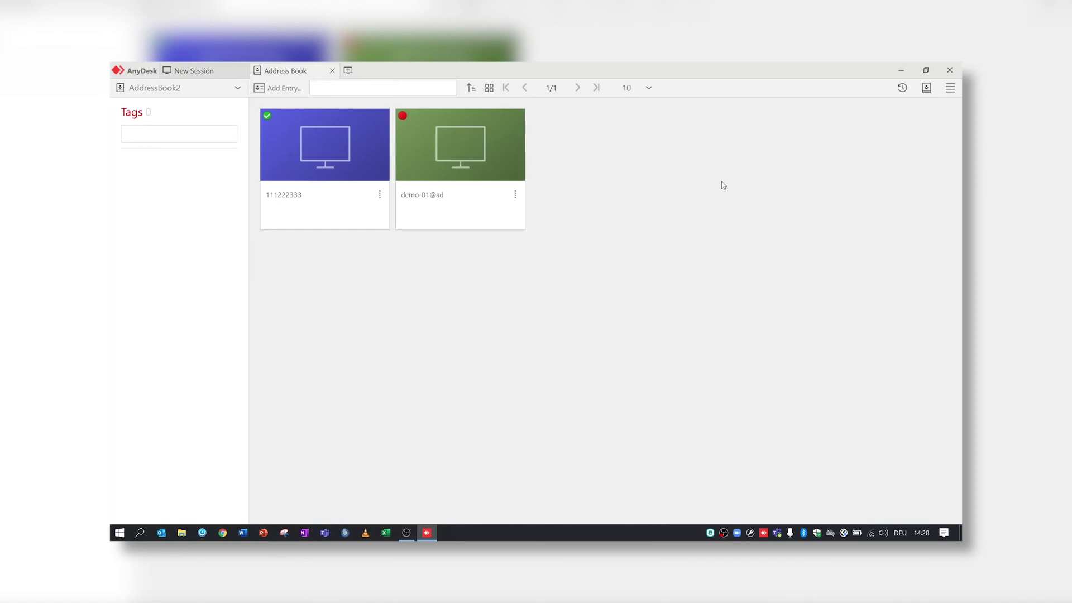
click(173, 88)
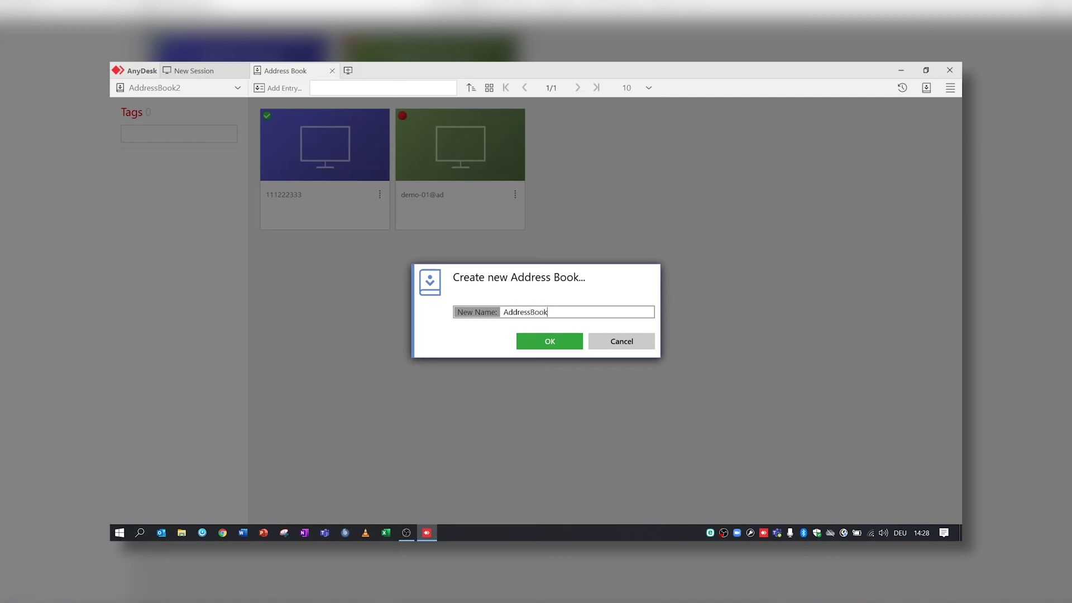
click(559, 344)
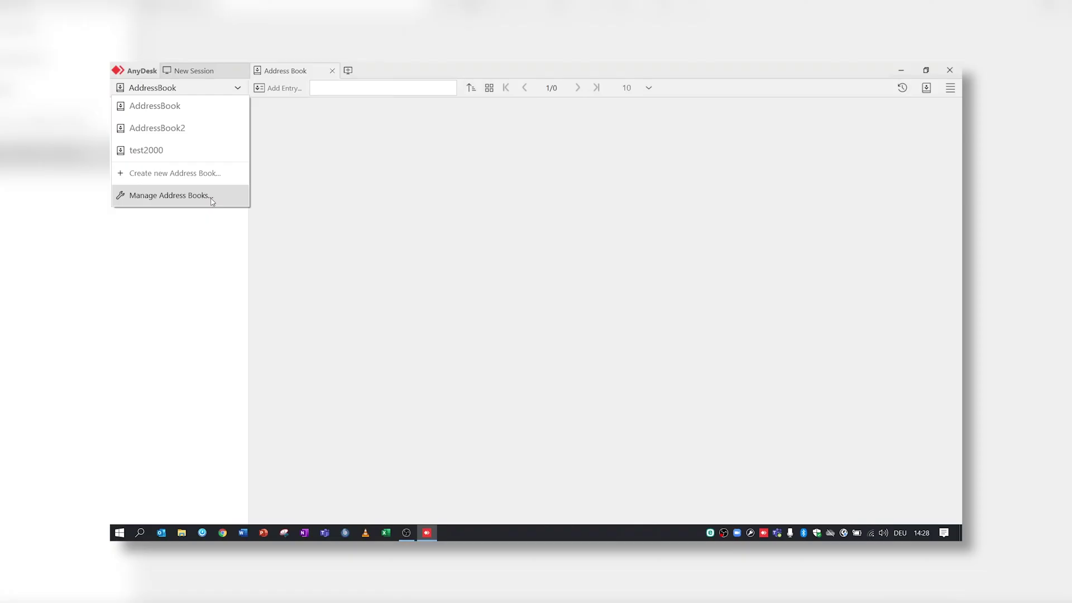
Delete AddressBook2 in Manage Address Books and apply the change.
click(254, 249)
click(655, 296)
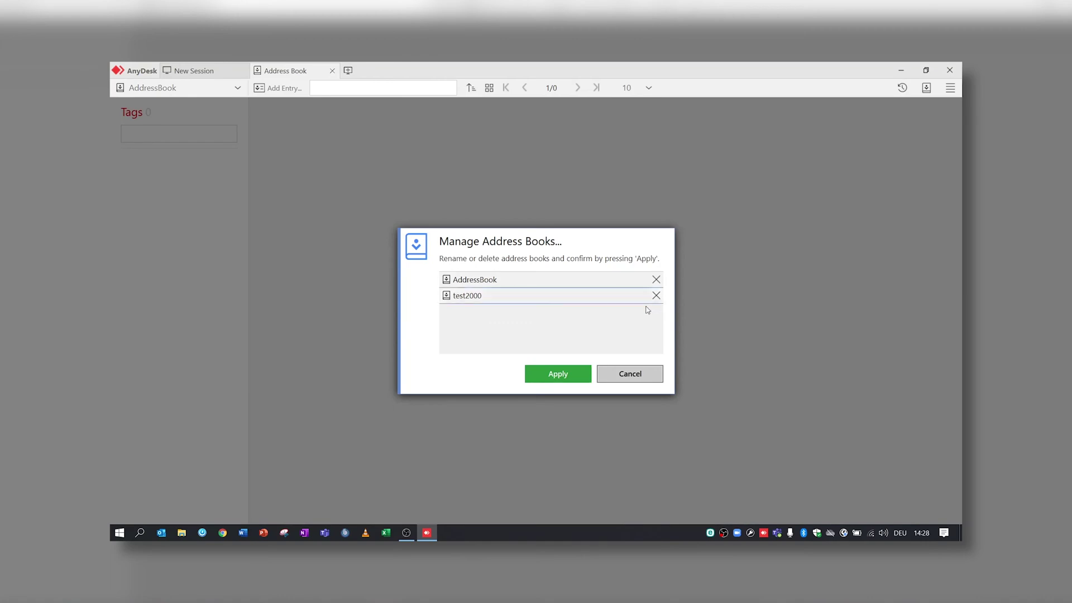
click(579, 372)
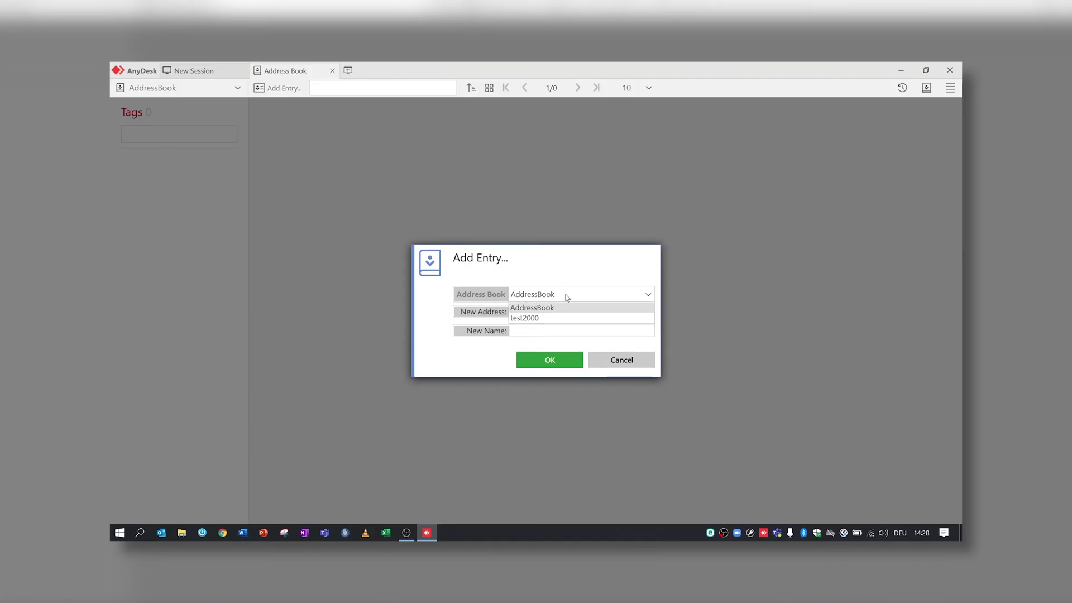
Add an entry for 111222333 and add the demo-01 favourite to AddressBook.
click(555, 311)
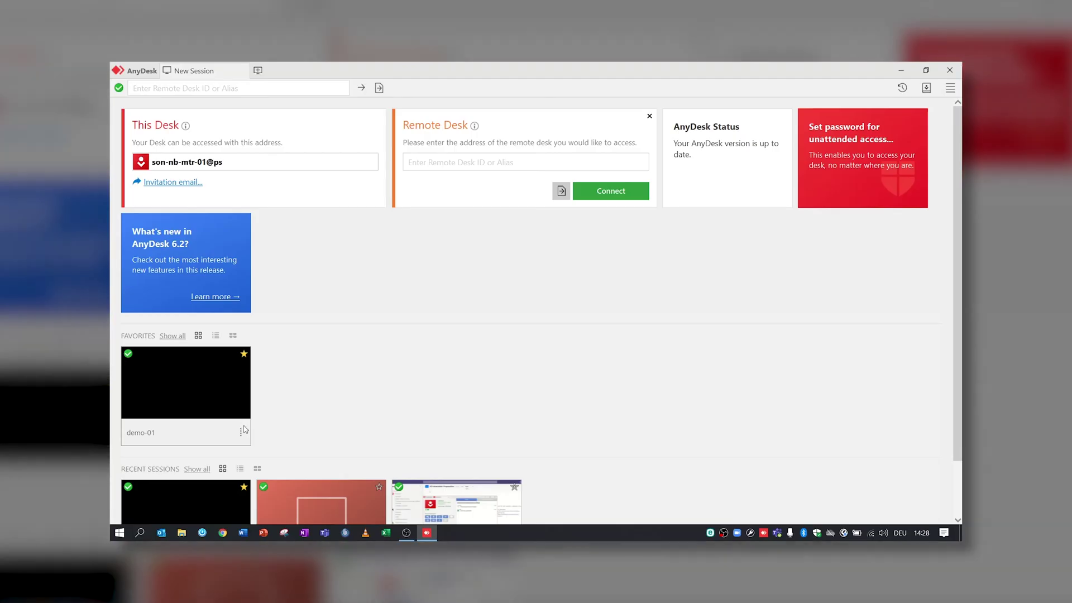
click(230, 432)
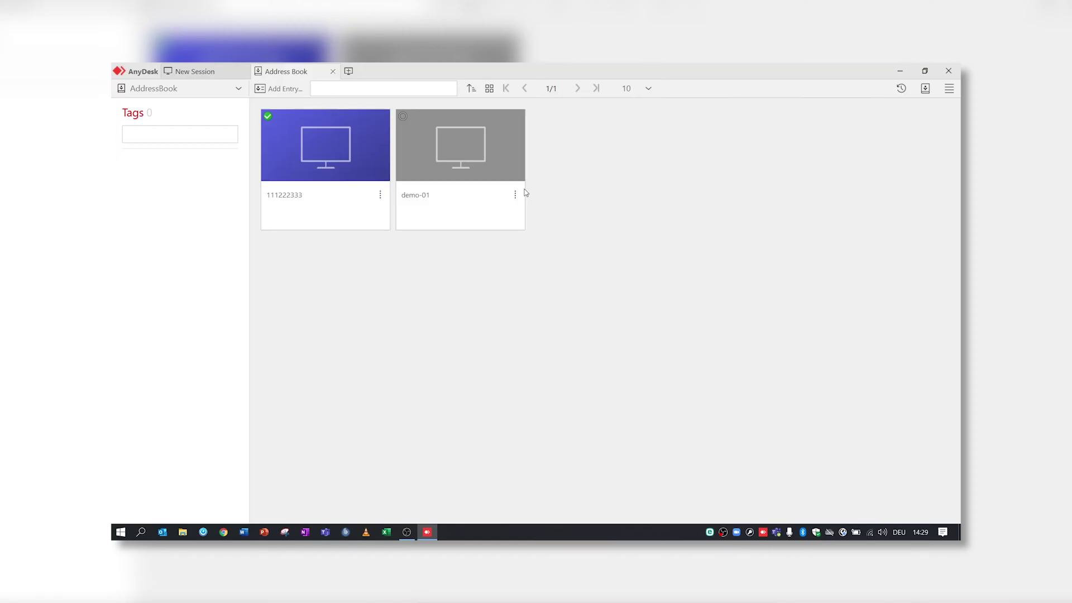
Tag demo-01 with Dev, Marketing, Finance and Web.
click(514, 194)
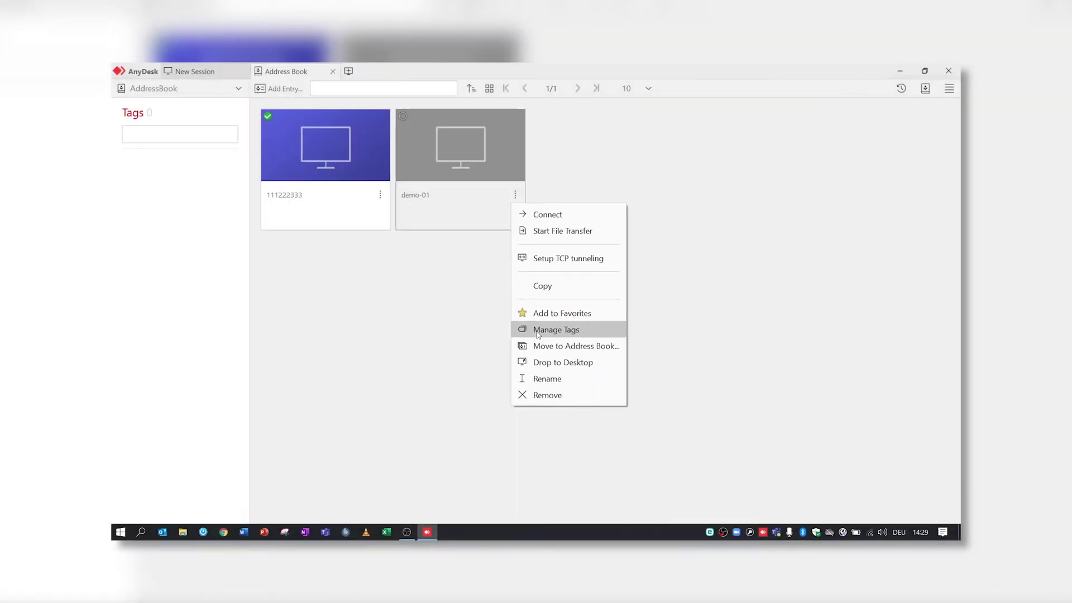
click(547, 382)
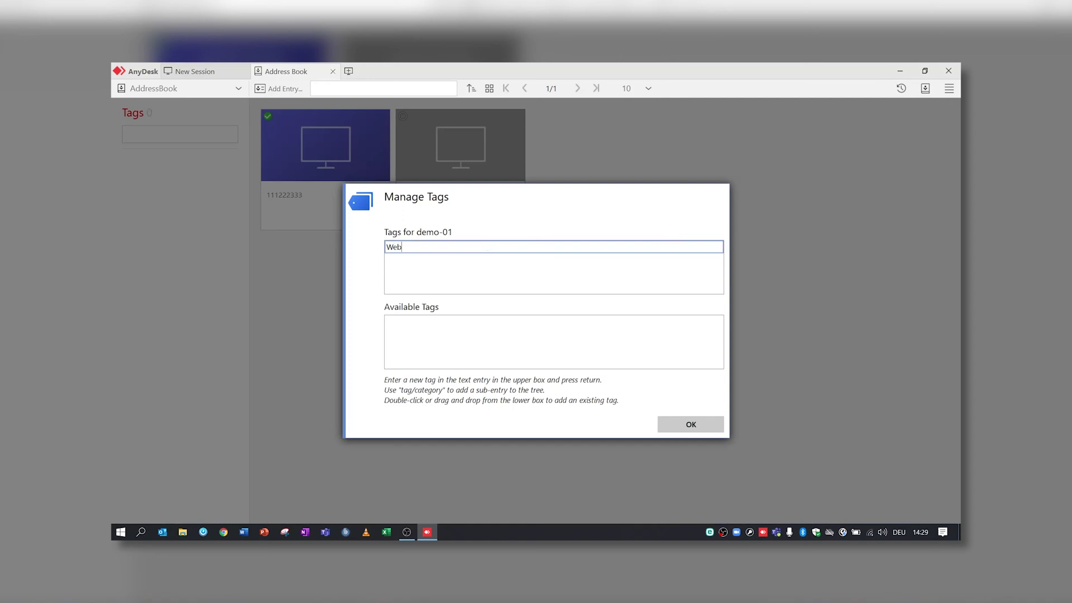
text(Web)
key(Return)
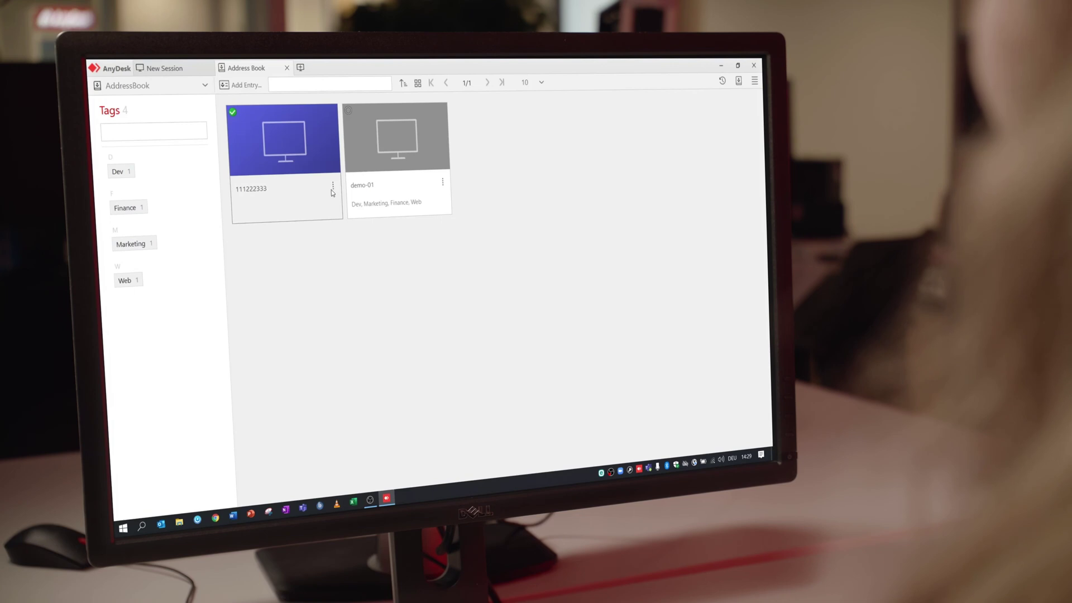
Give 111222333 the existing Dev tag, then filter by Web and clear the filter.
click(332, 189)
click(374, 312)
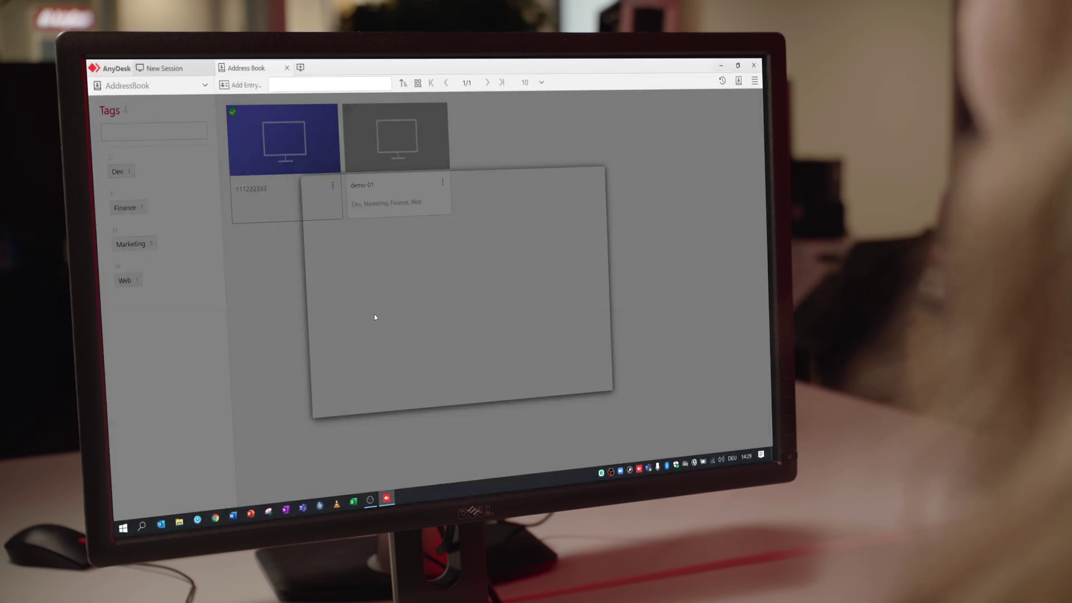
drag(350, 305, 353, 241)
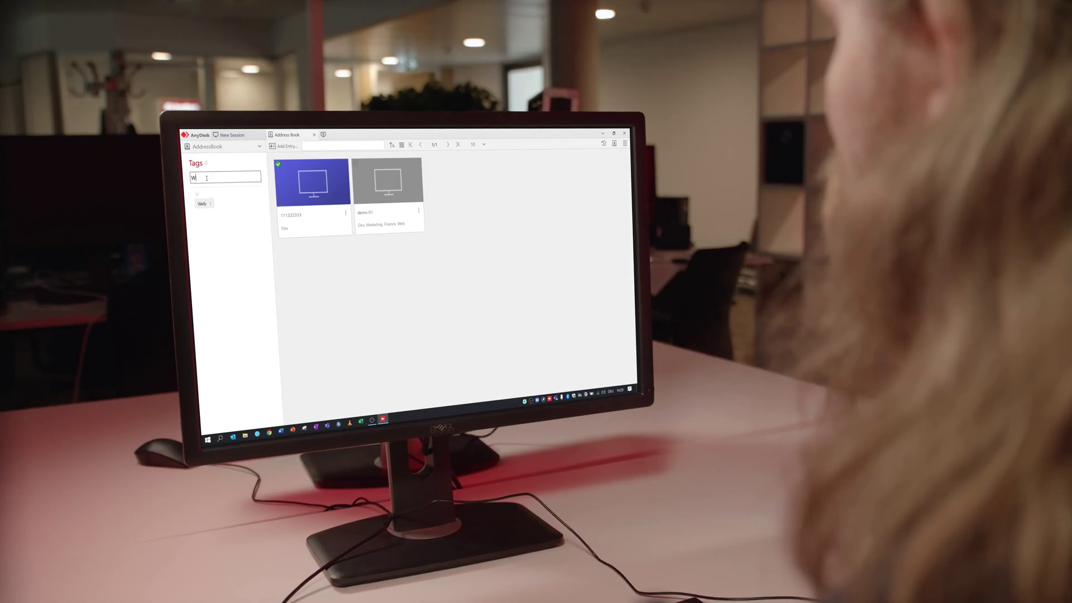
click(203, 203)
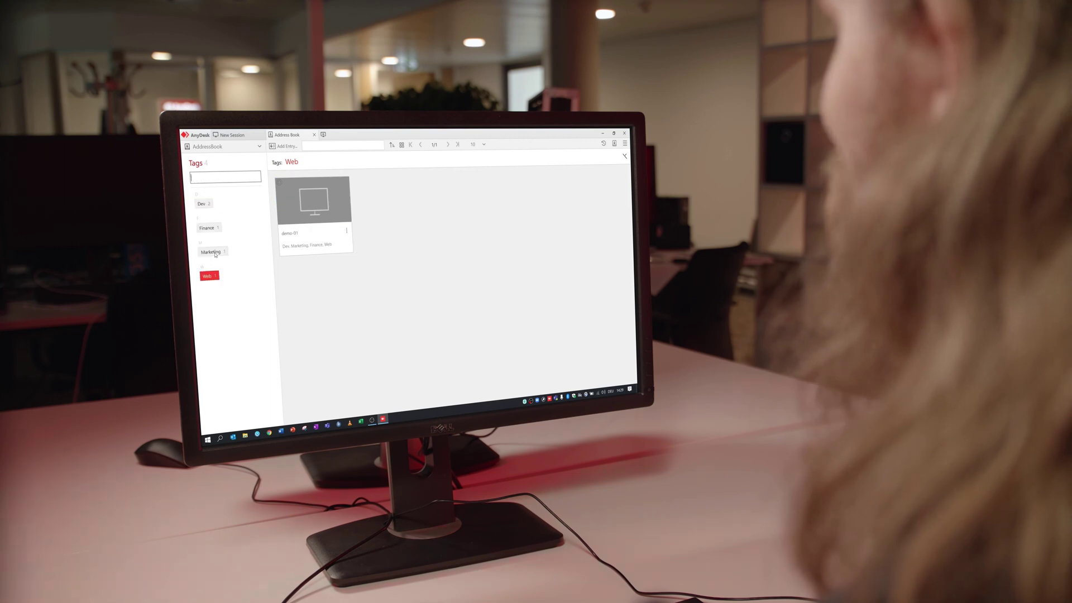
click(212, 277)
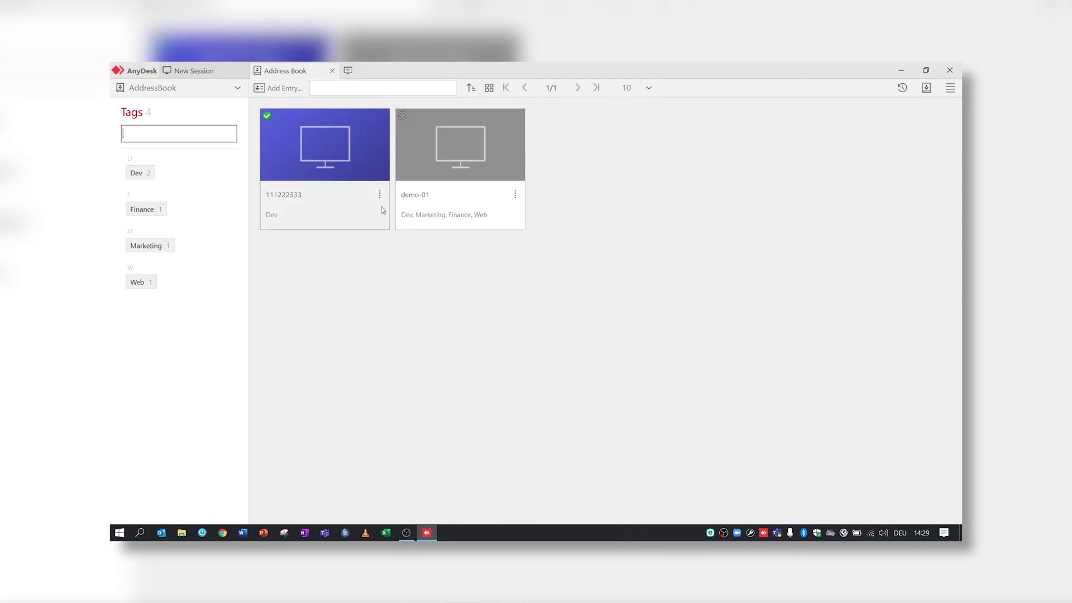
Add the nested tag Computers/Tester1 to 111222333, then filter by Tester1 under Computers.
click(380, 194)
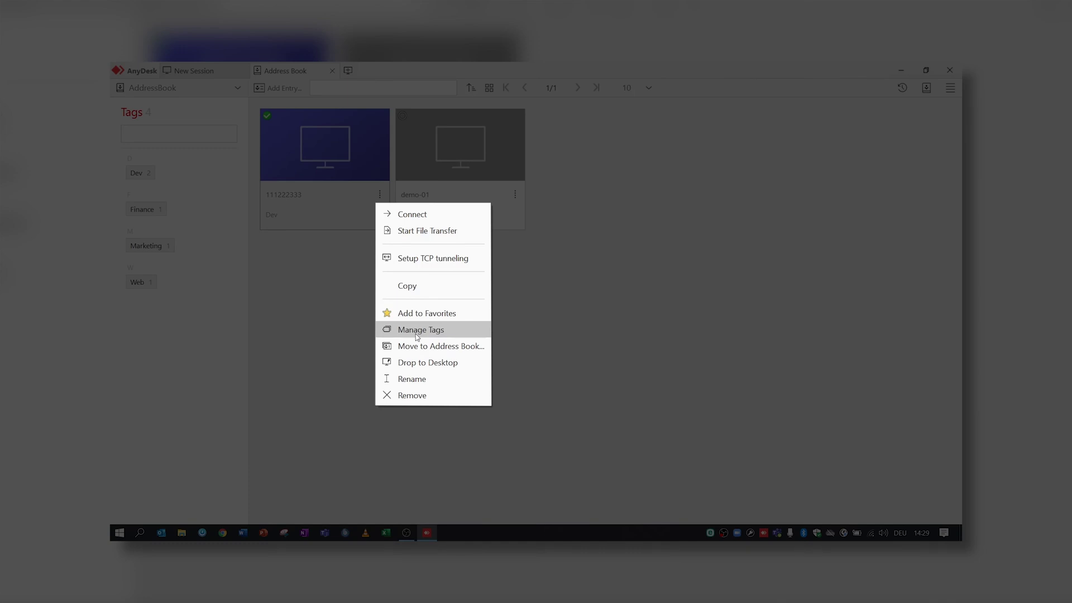
click(417, 331)
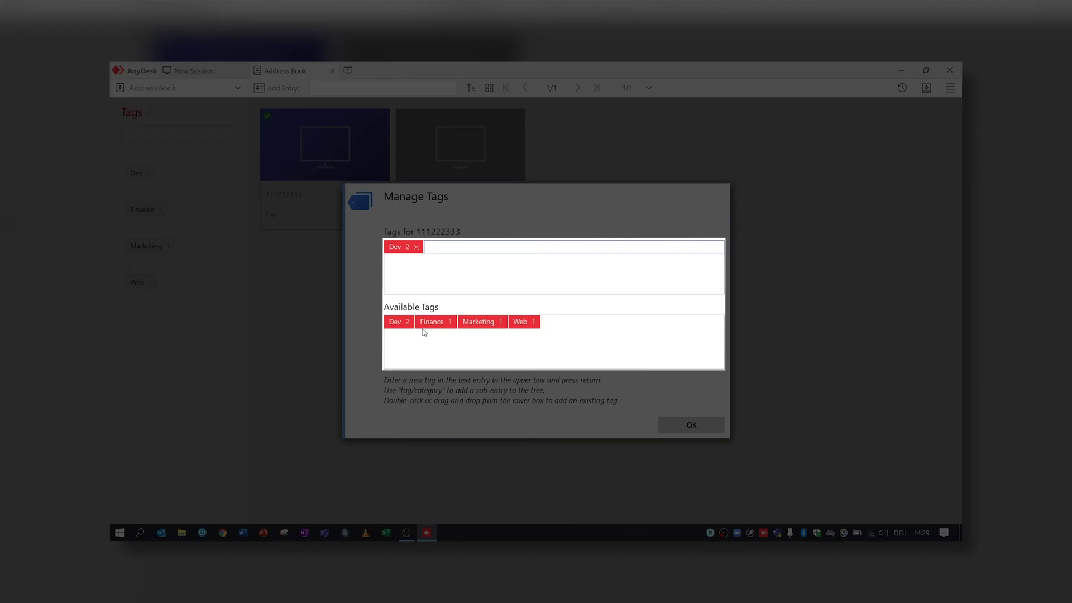
click(442, 248)
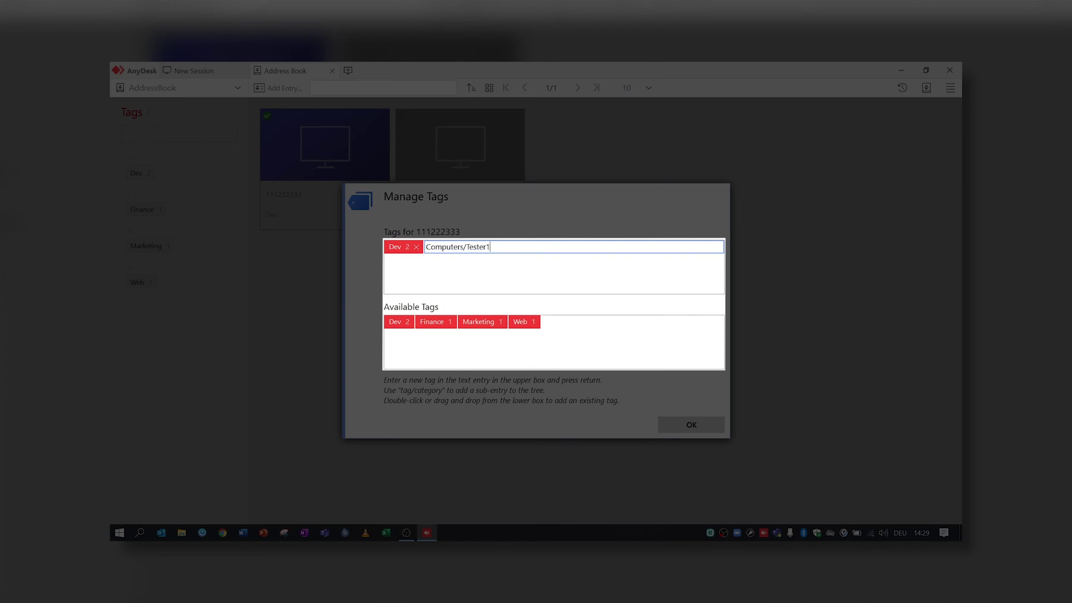
text(Tester1)
key(Return)
click(689, 424)
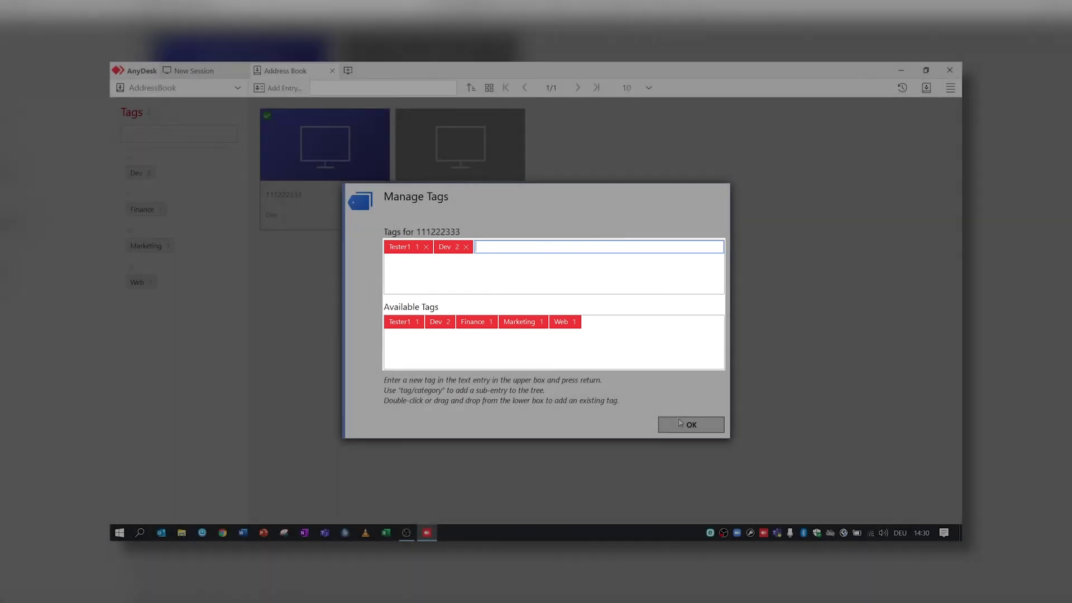
click(119, 173)
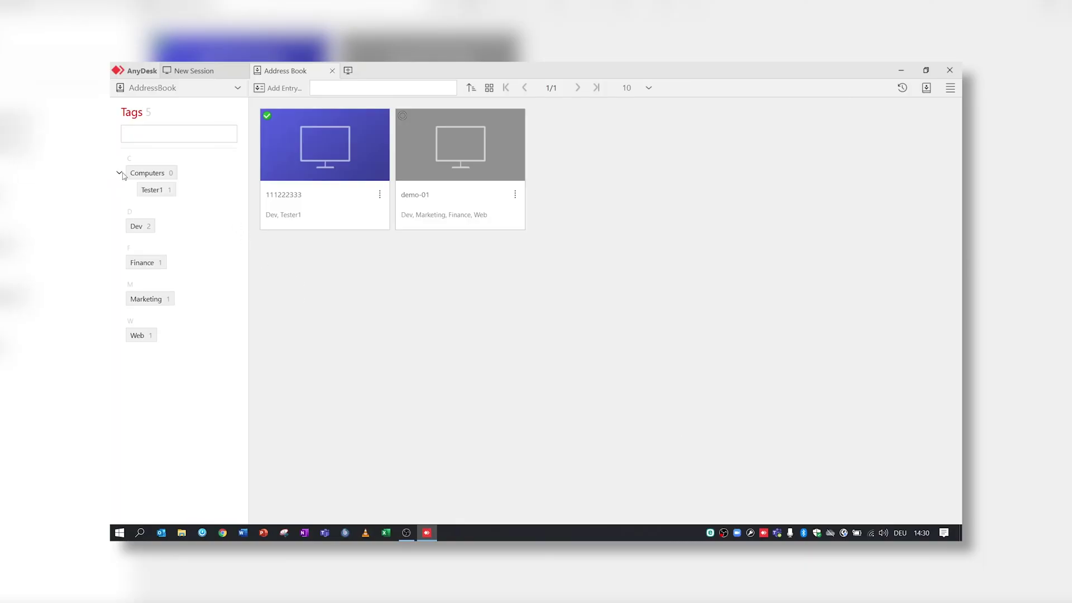
click(166, 191)
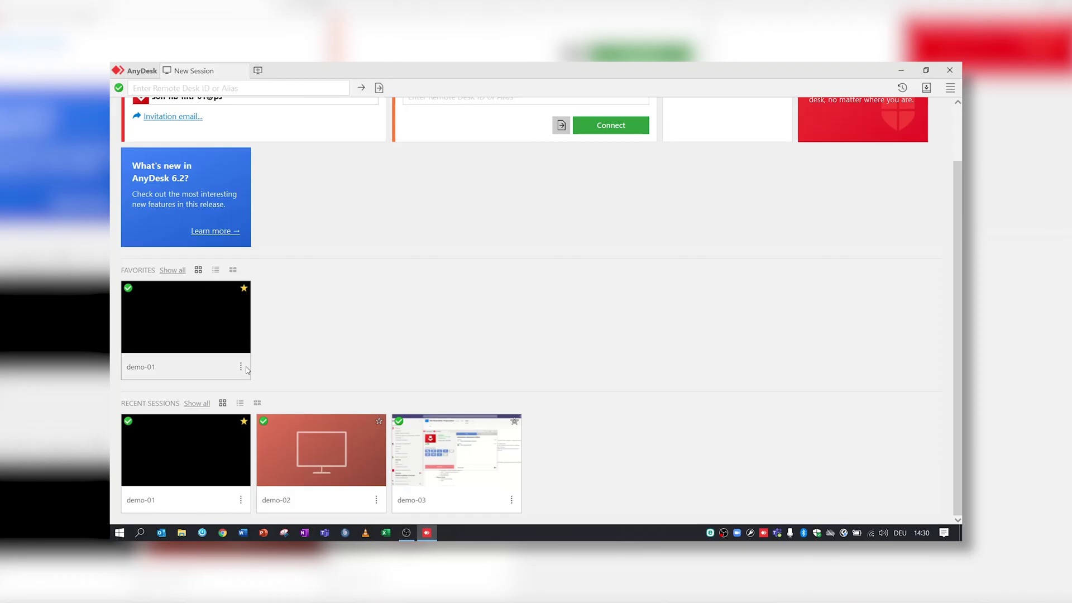
Drop a desktop quick link to demo-01 and acknowledge the Quick Link Created message.
click(241, 499)
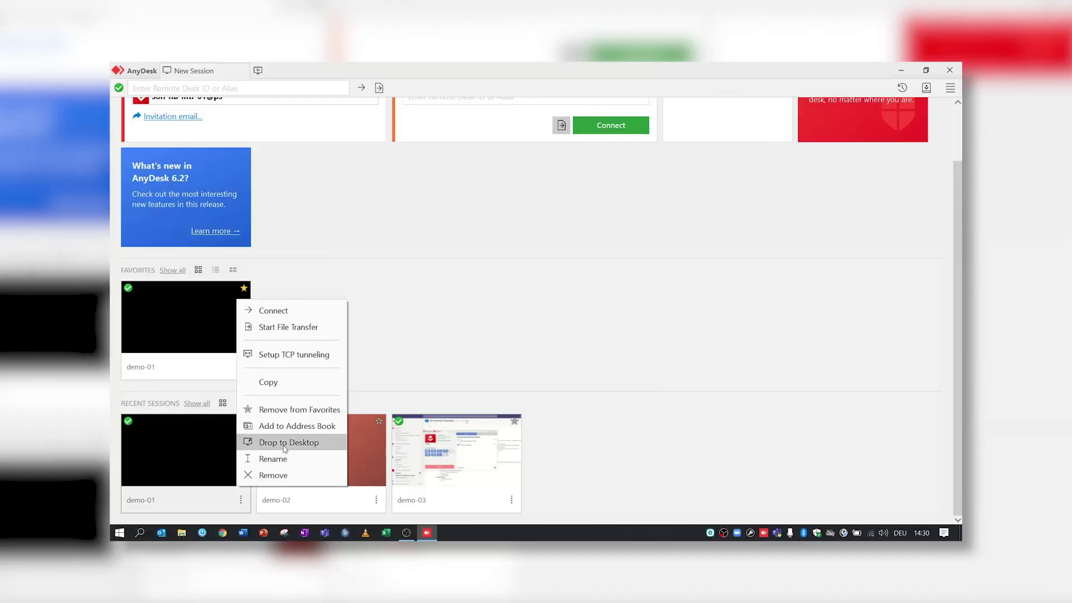
click(284, 443)
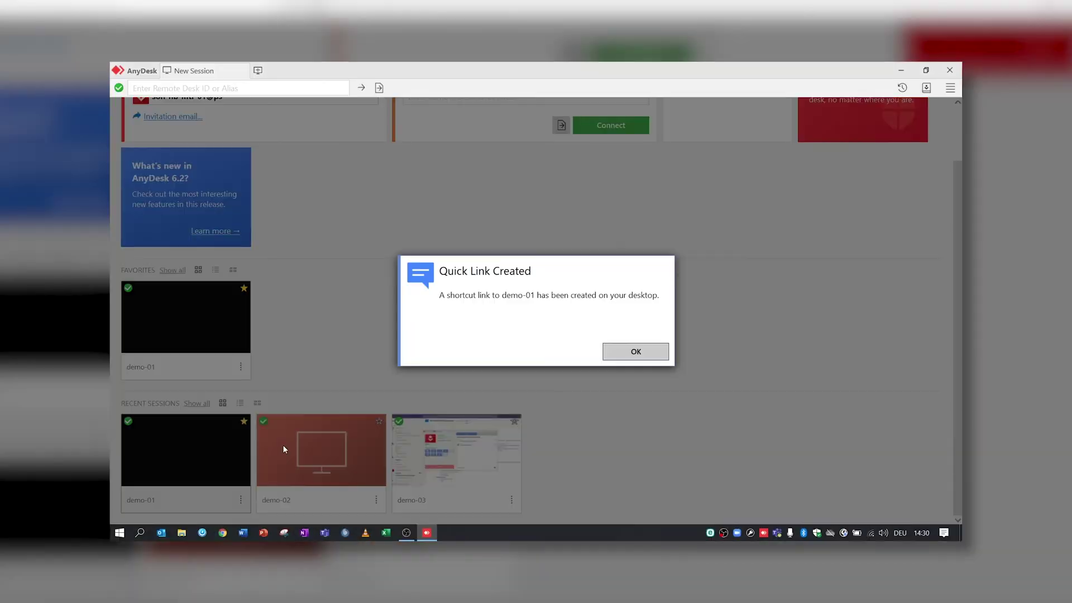
click(625, 356)
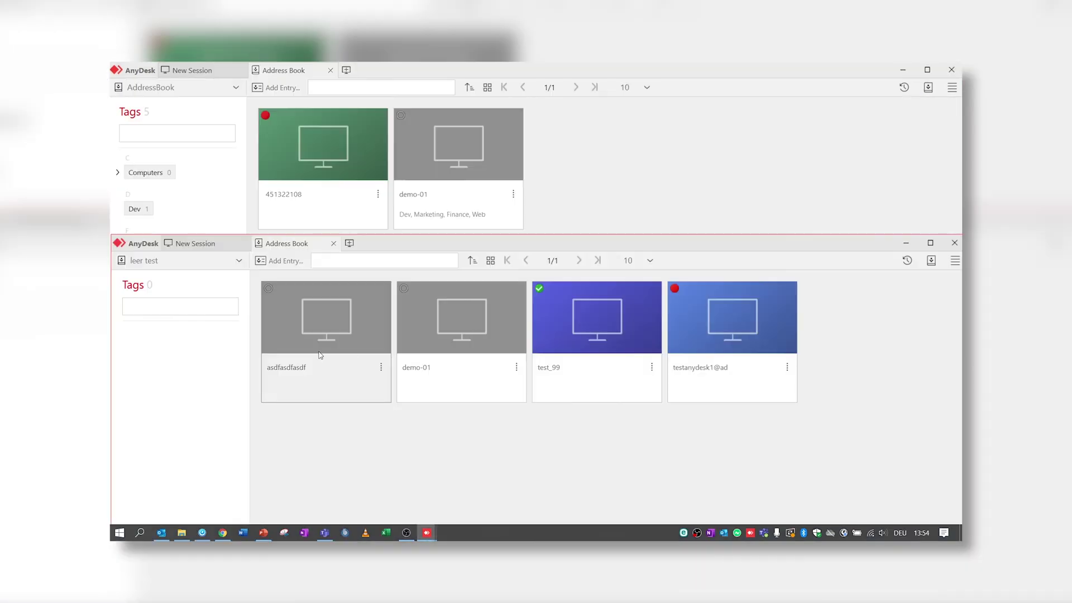
Drag asdfasdfasdf into AddressBook and copy-paste testanydesk1@ad there from leer test.
drag(322, 352, 646, 175)
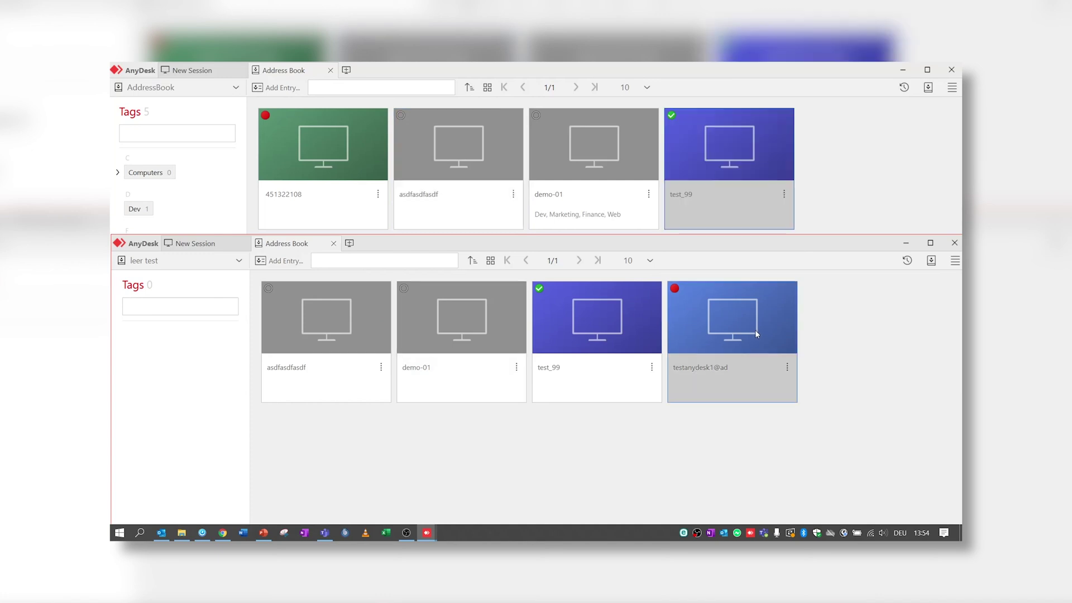
right_click(757, 329)
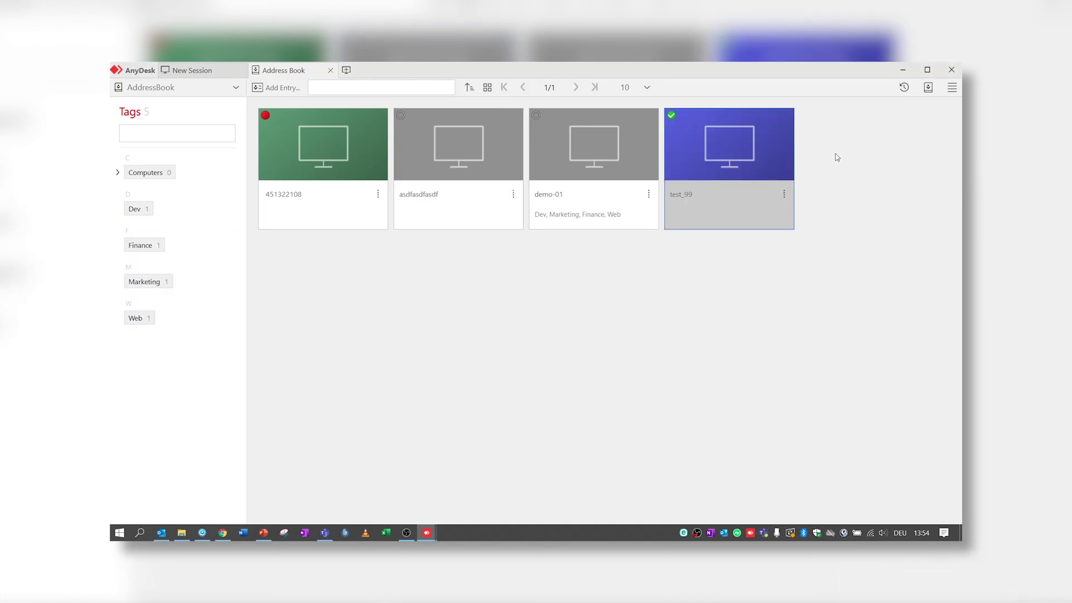
right_click(837, 171)
click(865, 302)
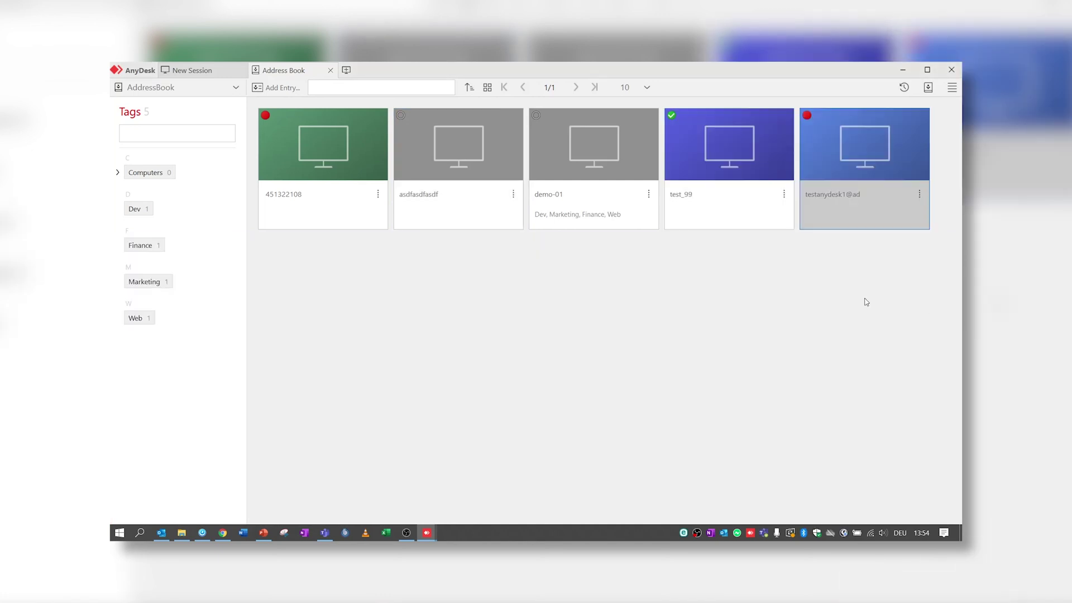